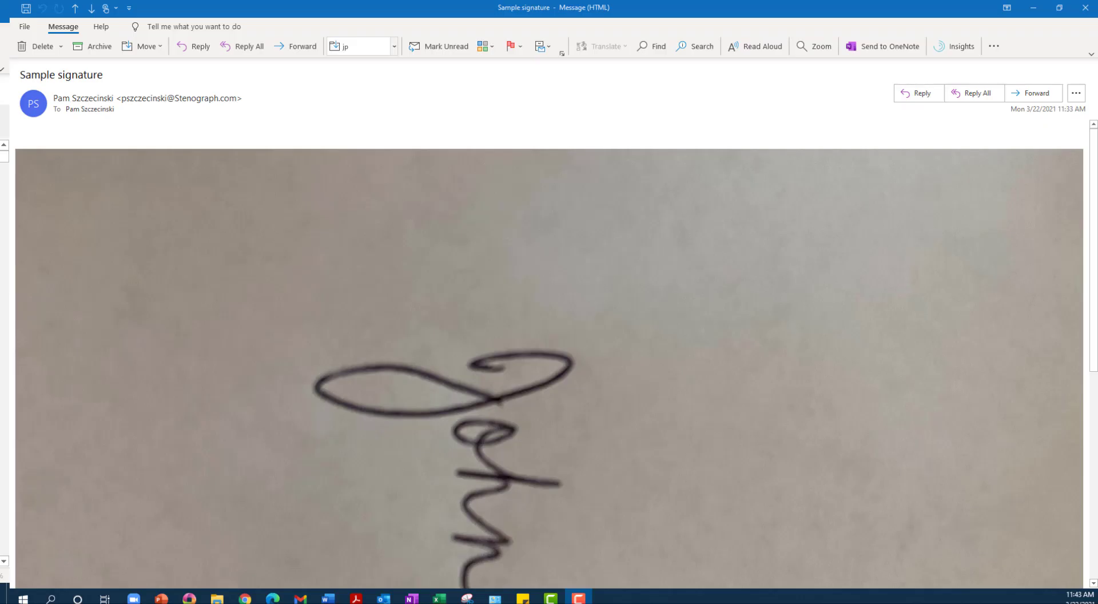
- Save the email's signature photo as a picture named John Doe in Saved Pictures
{"action": "right_click", "coordinate": [548, 296]}
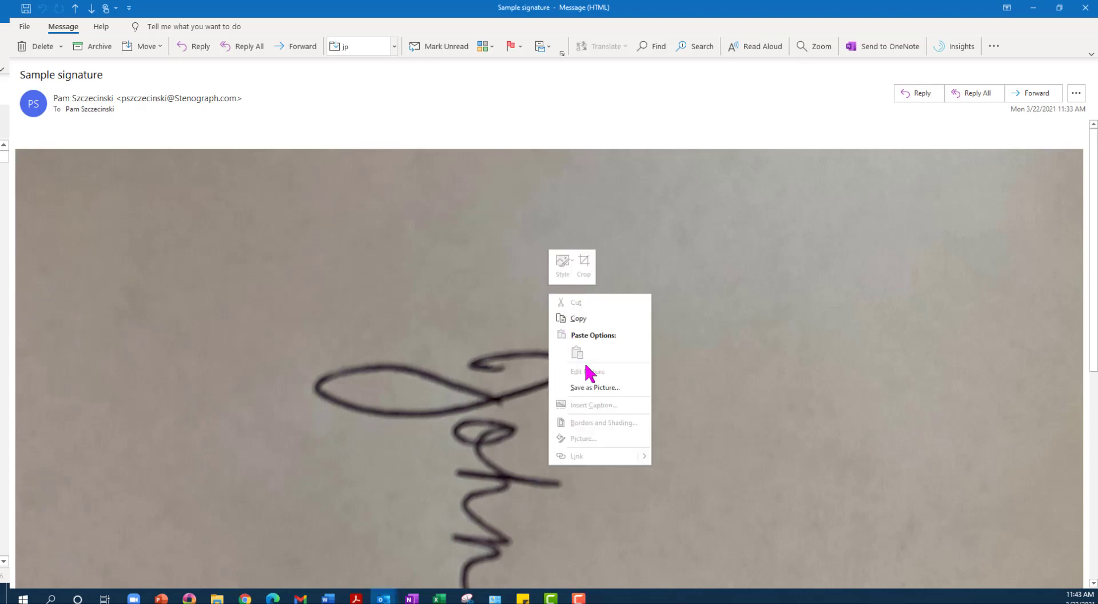
{"action": "left_click", "coordinate": [595, 387]}
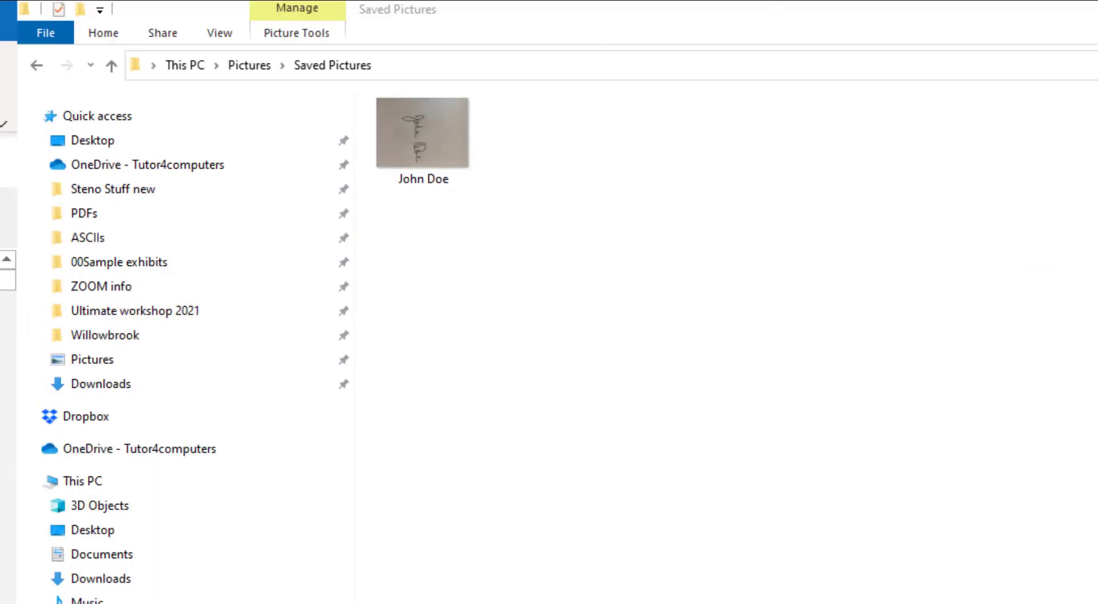
- Open the John Doe image from File Explorer with Paint
{"action": "left_click", "coordinate": [423, 138]}
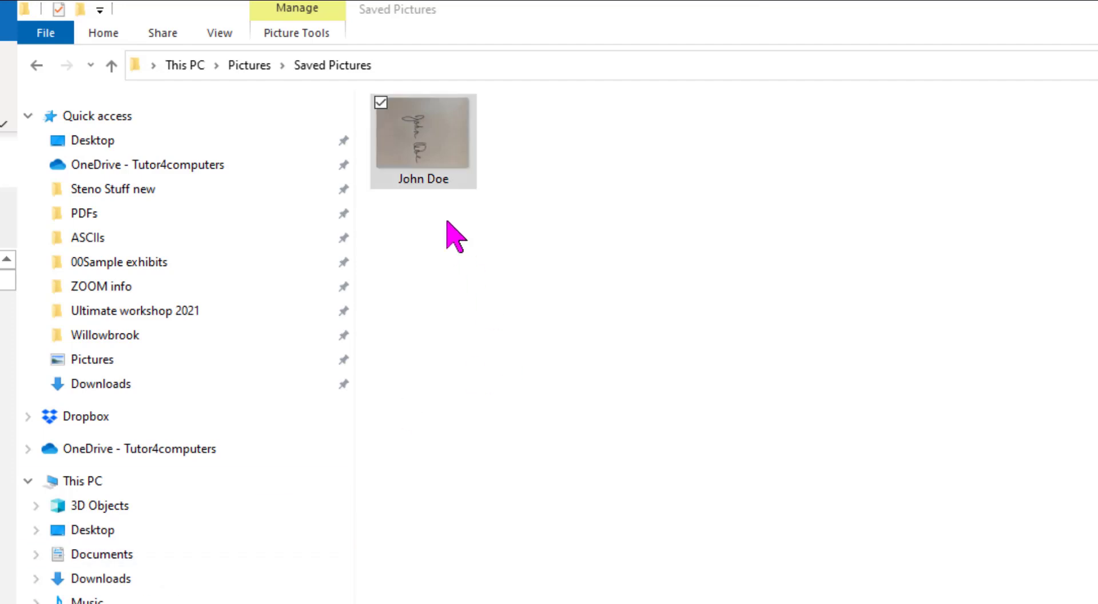
{"action": "right_click", "coordinate": [441, 159]}
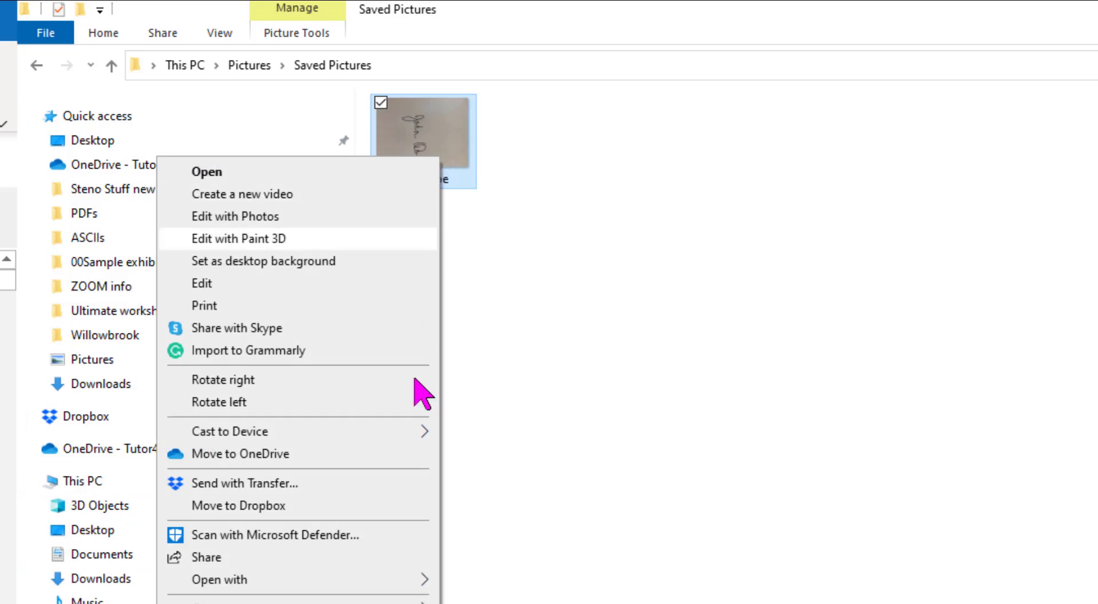
{"action": "mouse_move", "coordinate": [400, 580]}
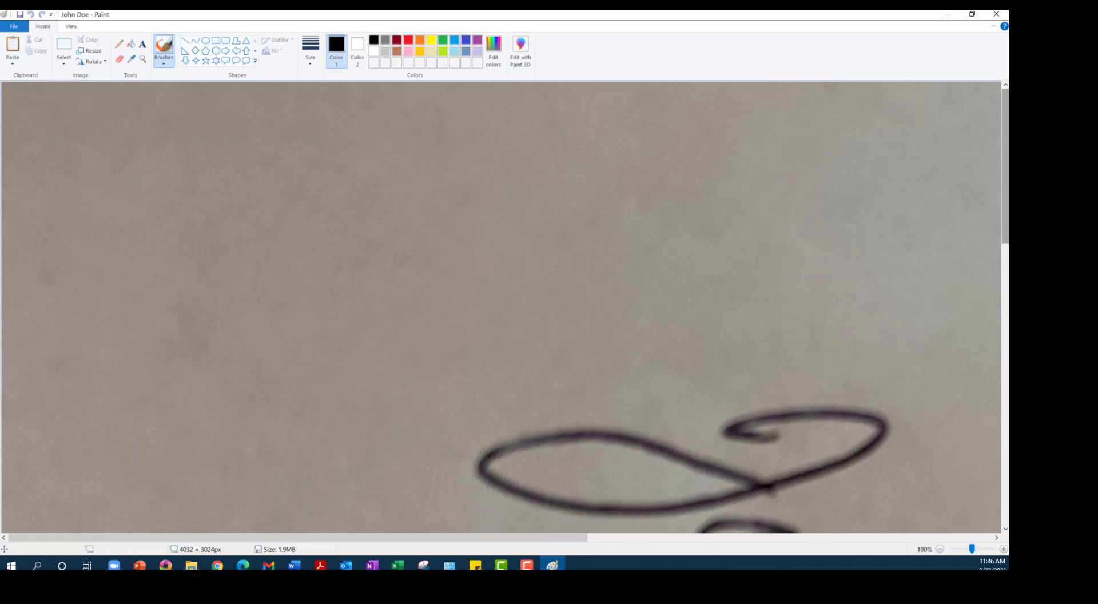
- Resize the image to 25% horizontally, keeping the aspect ratio
{"action": "key", "text": "ctrl+w"}
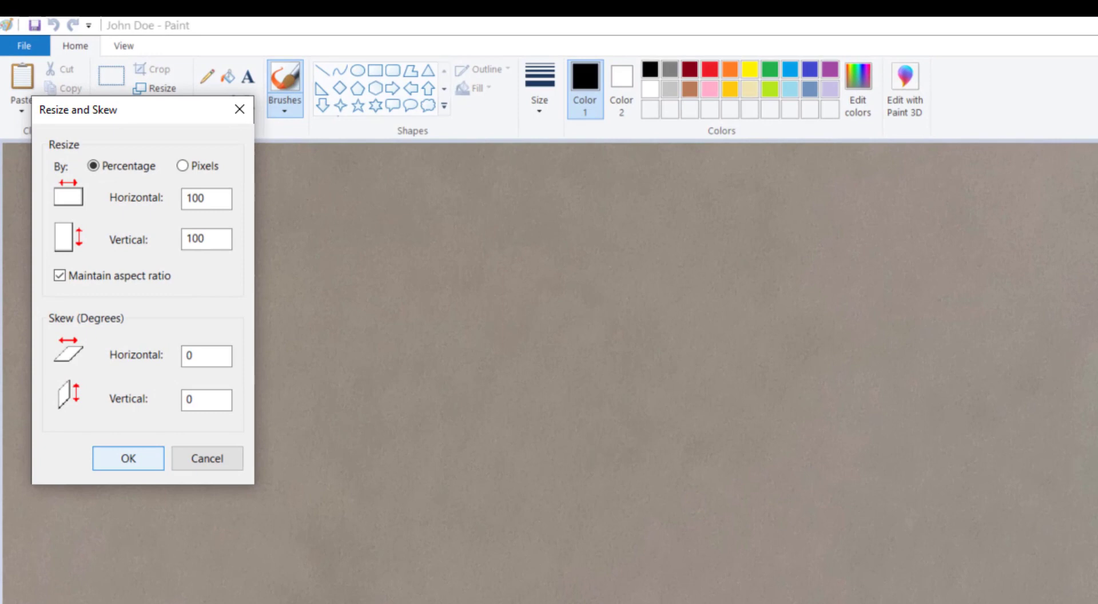
{"action": "type", "text": "25"}
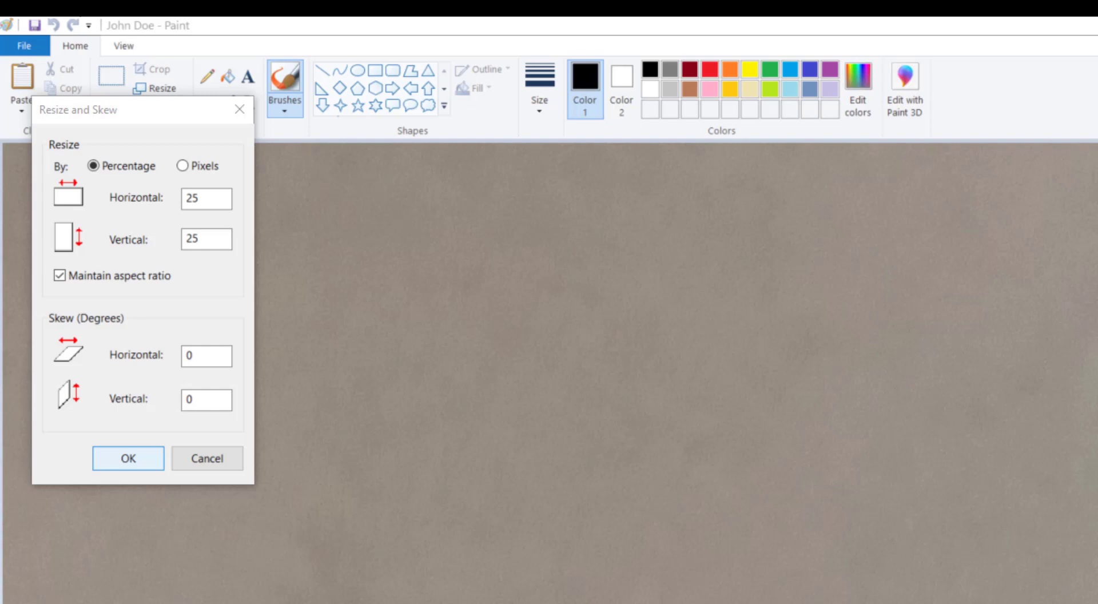
{"action": "key", "text": "Return"}
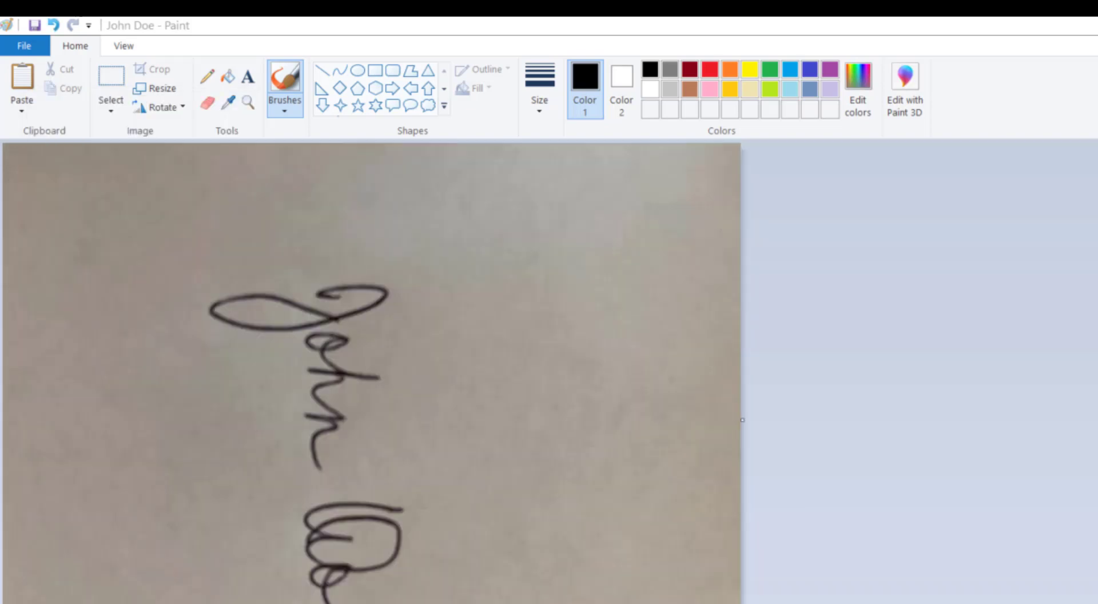
- Rotate the image left 90° so the signature reads horizontally
{"action": "left_click", "coordinate": [159, 107]}
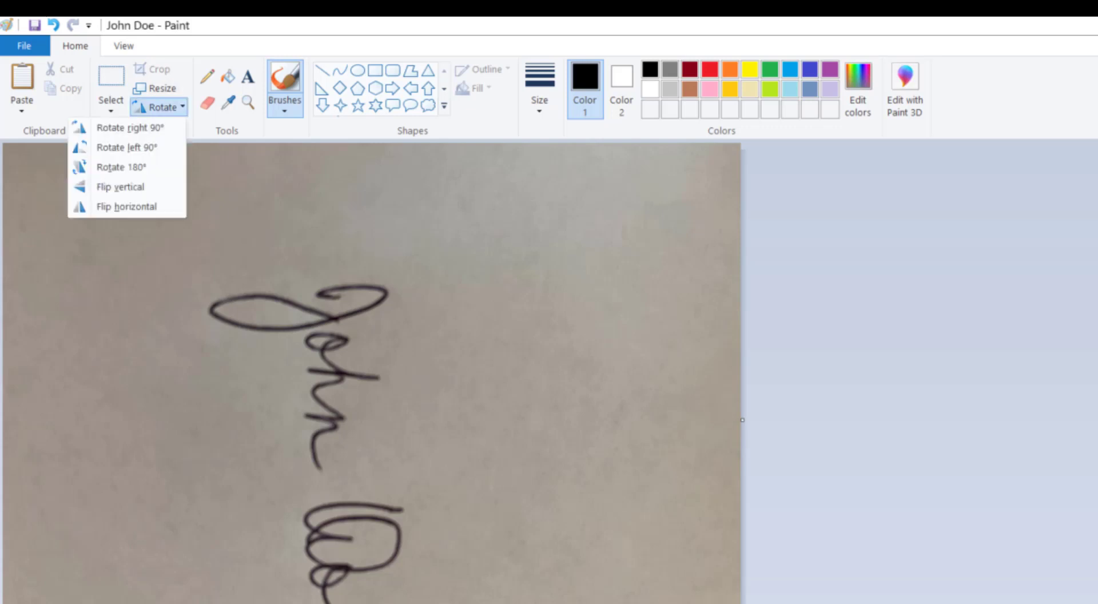
{"action": "key", "text": "alt+Tab"}
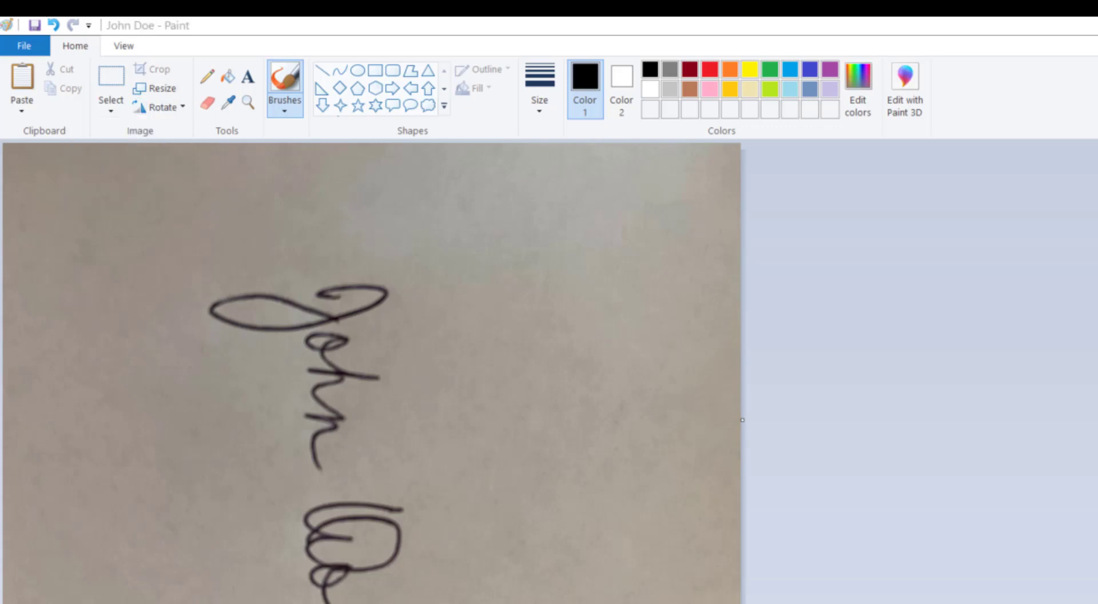
{"action": "key", "text": "alt+h"}
{"action": "key", "text": "r"}
{"action": "key", "text": "o"}
{"action": "key", "text": "l"}
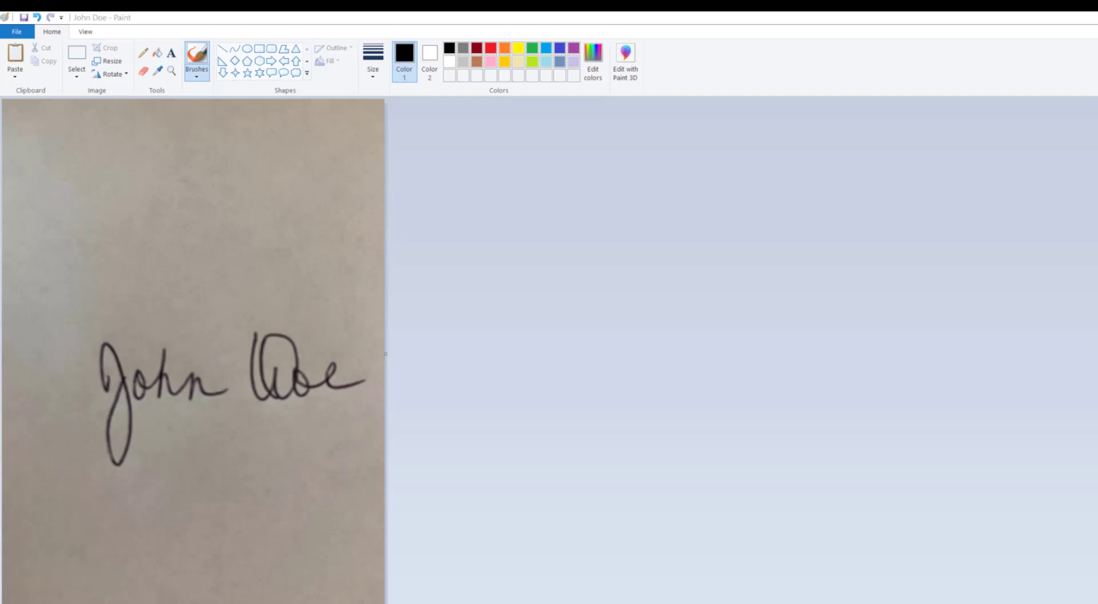
- Crop the picture to a rectangle enclosing only the handwritten signature
{"action": "left_click", "coordinate": [76, 57]}
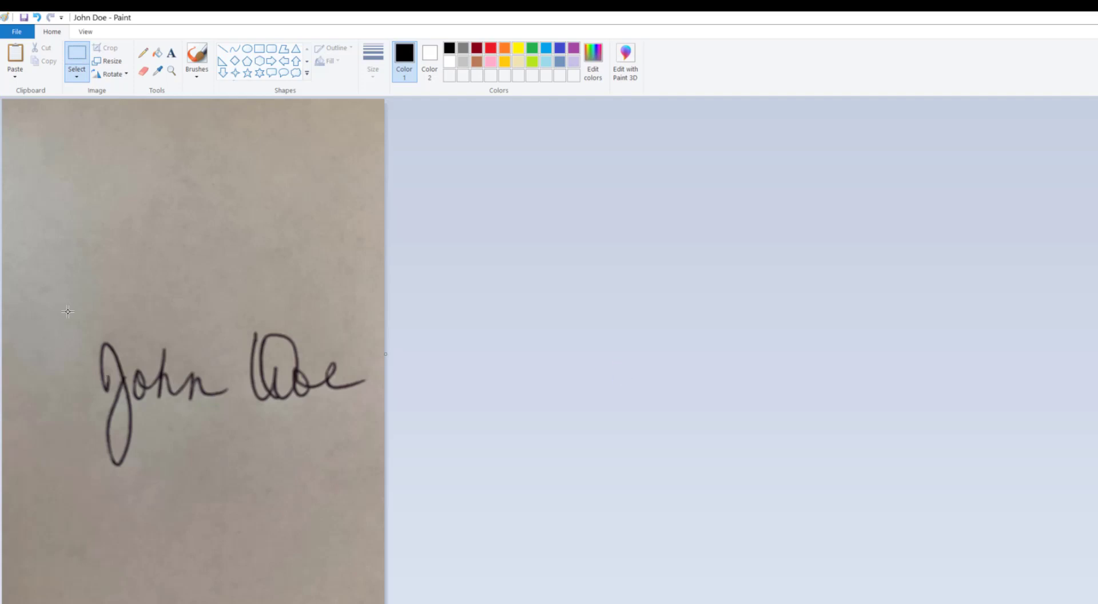
{"action": "mouse_move", "coordinate": [67, 311]}
{"action": "left_mouse_down"}
{"action": "mouse_move", "coordinate": [126, 455]}
{"action": "mouse_move", "coordinate": [240, 469]}
{"action": "mouse_move", "coordinate": [350, 456]}
{"action": "mouse_move", "coordinate": [369, 467]}
{"action": "left_mouse_up"}
{"action": "key", "text": "ctrl+shift+x"}
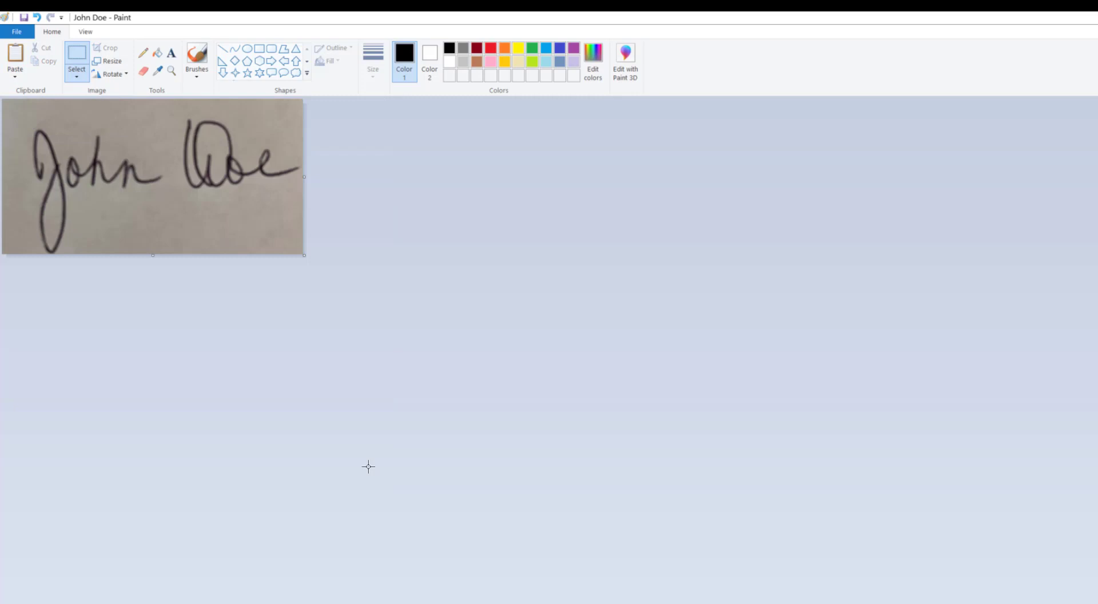
- Save the cropped image as the John Doe JPEG, overwriting the existing file
{"action": "key", "text": "F12"}
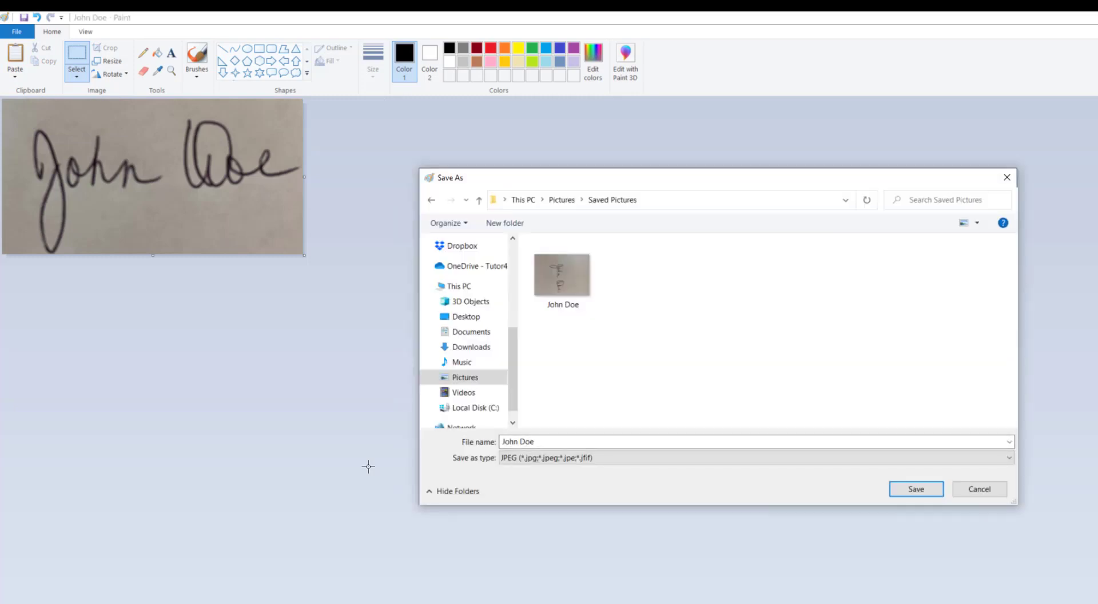
{"action": "key", "text": "Return"}
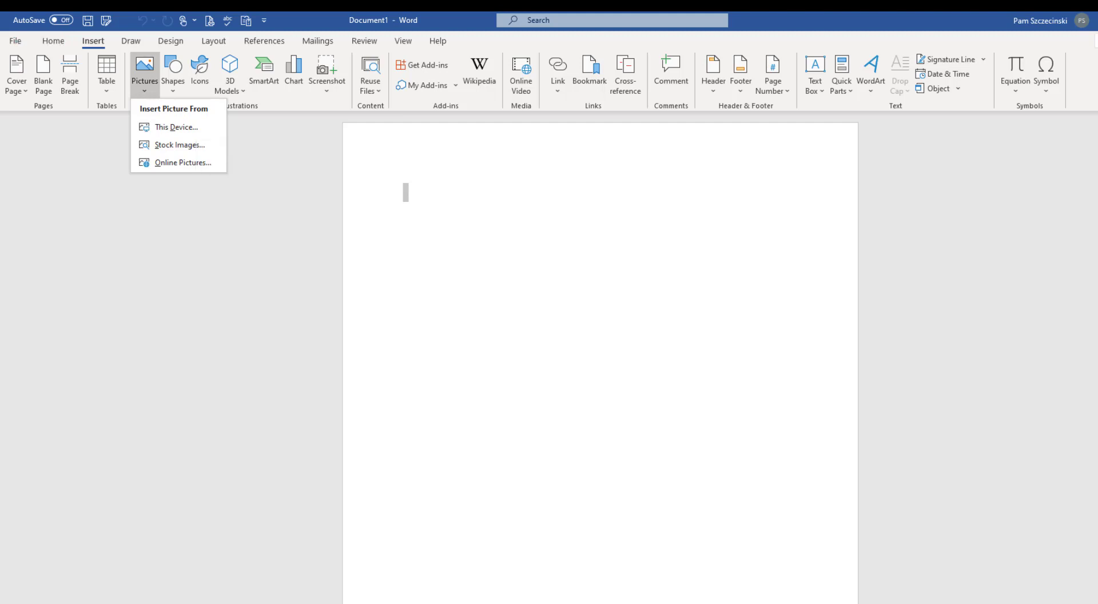
- Insert the John Doe picture from Saved Pictures into Document1
{"action": "key", "text": "d"}
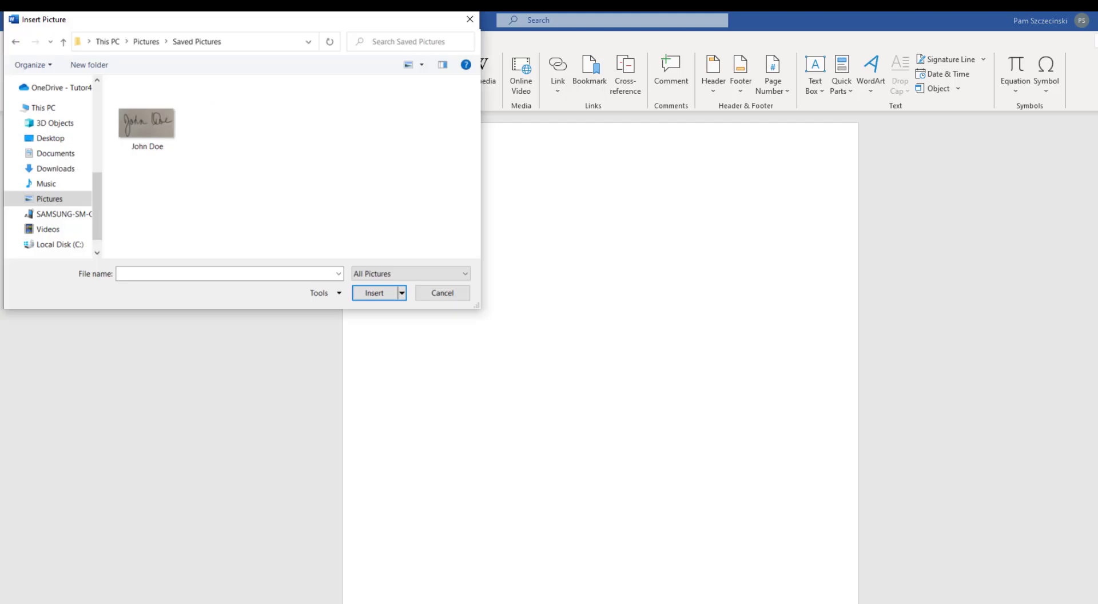
{"action": "key", "text": "Return"}
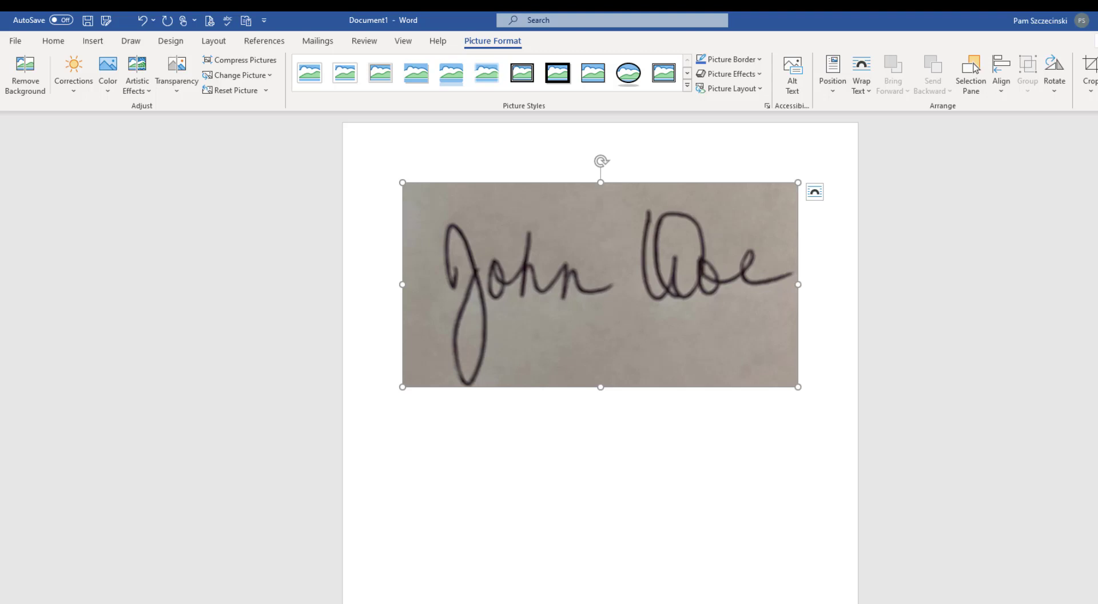
- Apply the Brightness +40% Contrast +40% correction to the signature picture
{"action": "left_click", "coordinate": [73, 74]}
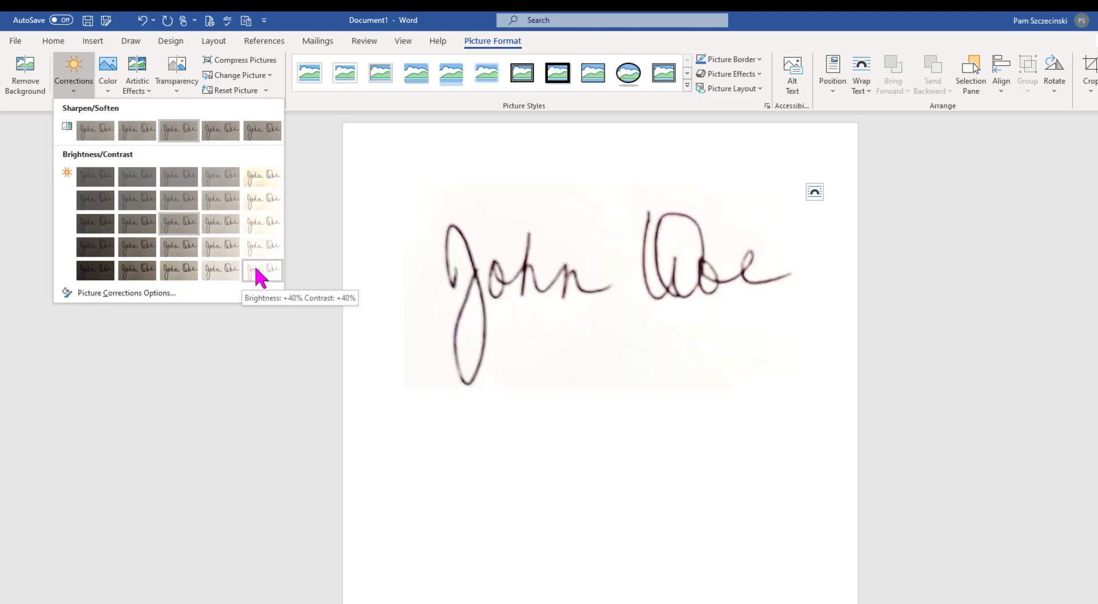
{"action": "left_click", "coordinate": [256, 270]}
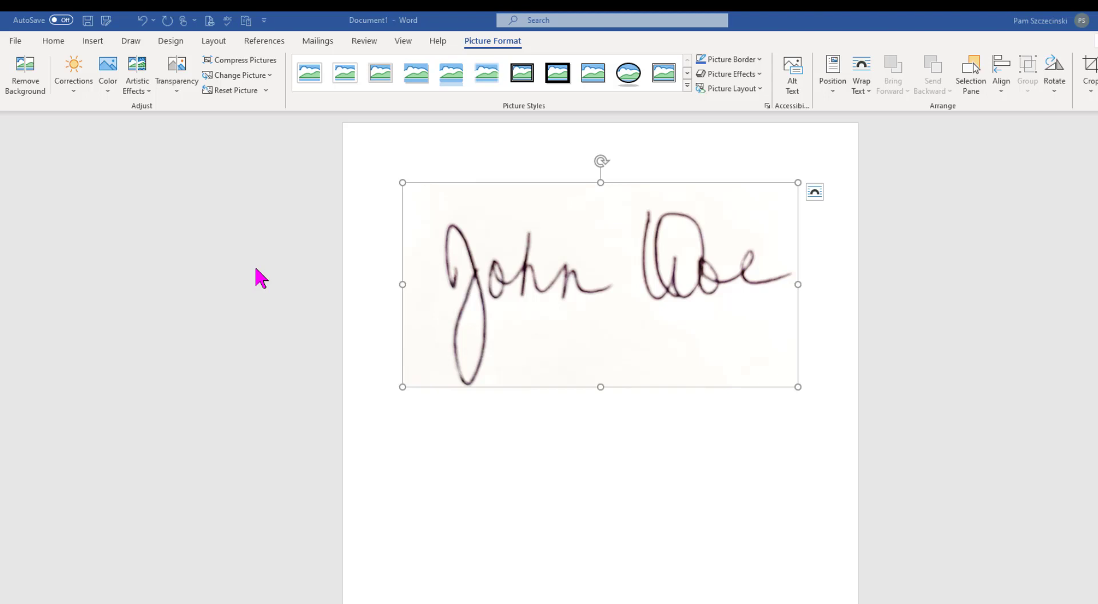
- Apply the Photocopy artistic effect so the signature strokes turn solid black
{"action": "key", "text": "alt+j"}
{"action": "key", "text": "p"}
{"action": "key", "text": "e"}
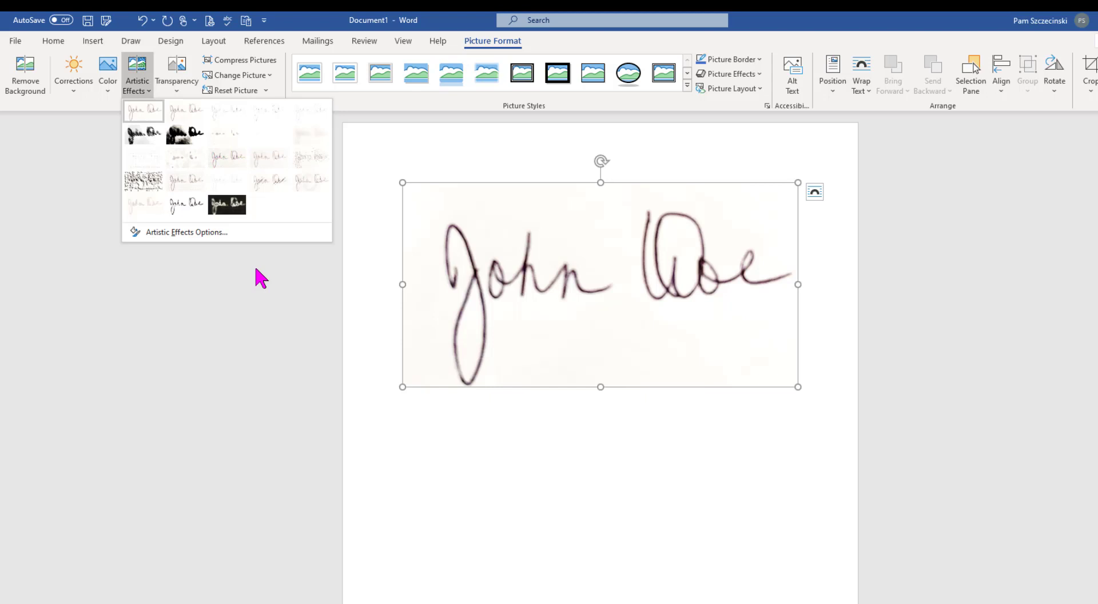
{"action": "left_click", "coordinate": [194, 216]}
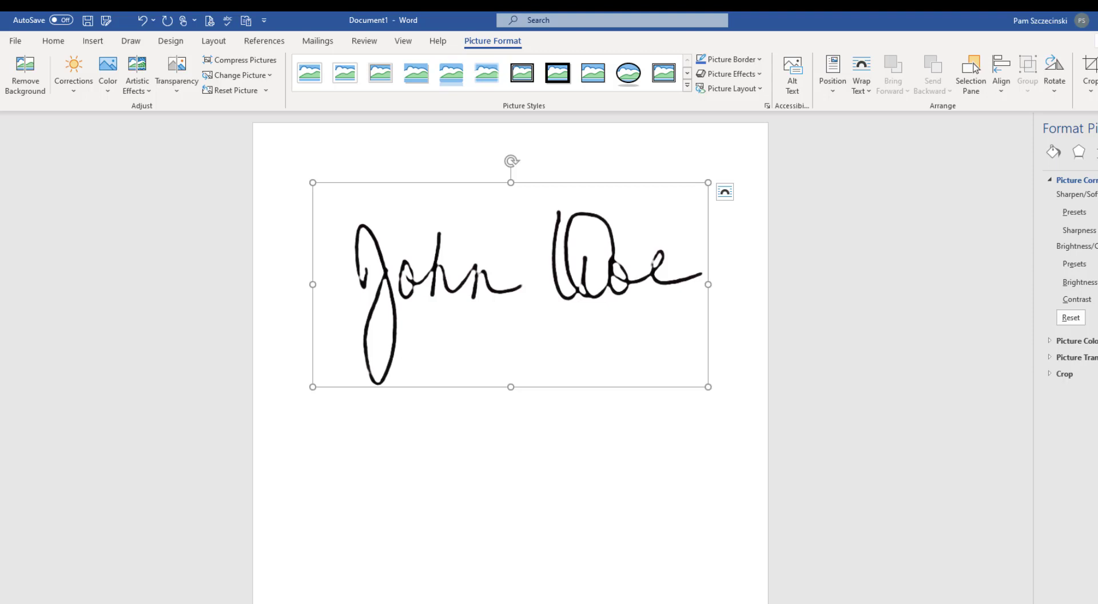
- Save the cleaned picture from Word as a JPEG named John Doe.d
{"action": "right_click", "coordinate": [489, 293]}
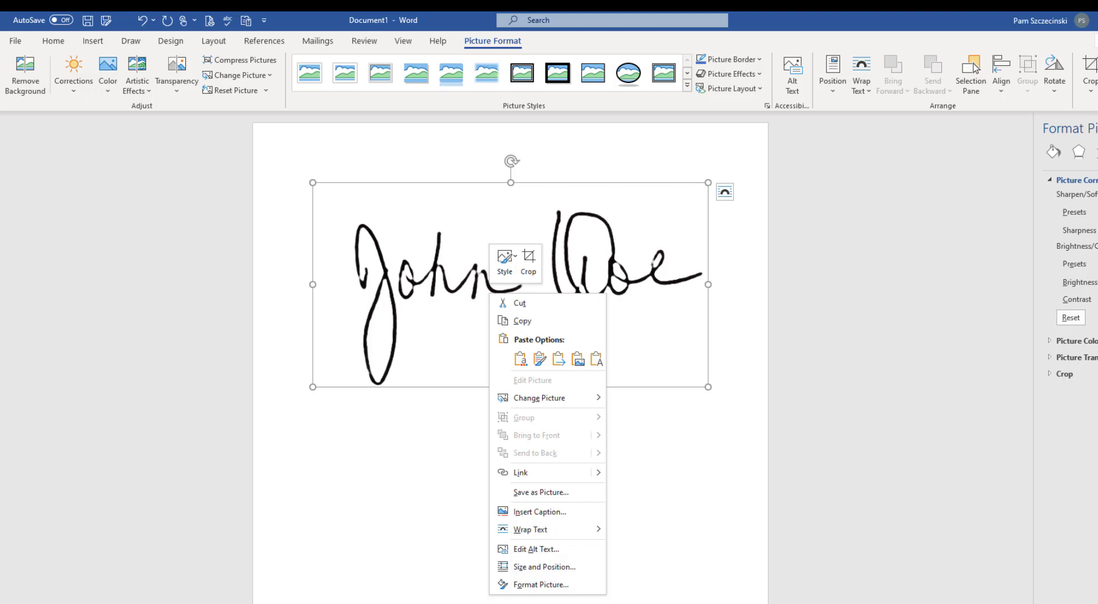
{"action": "left_click", "coordinate": [545, 493]}
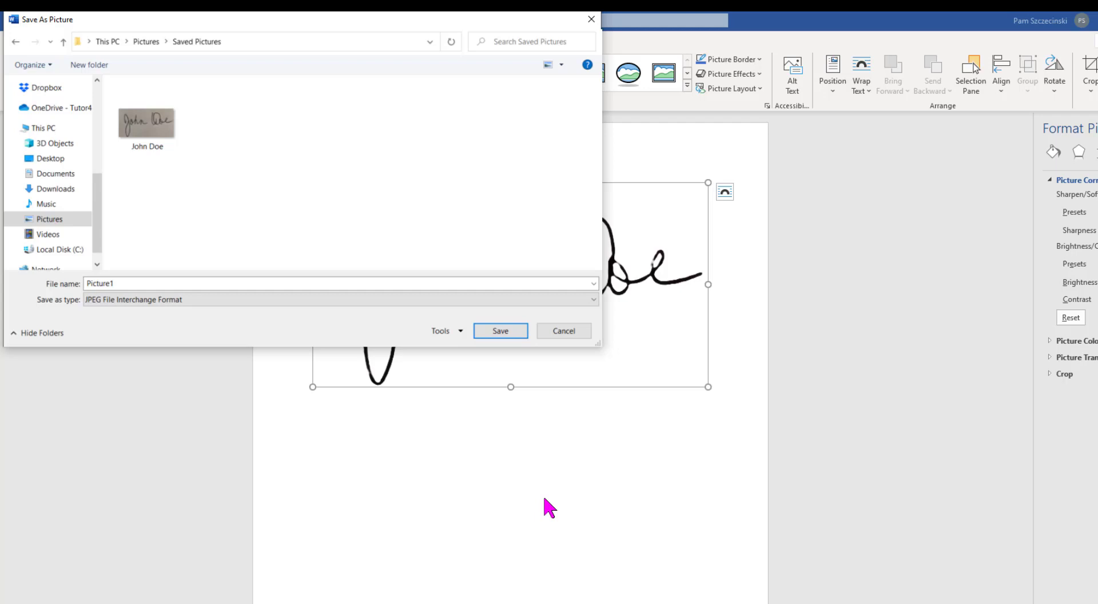
{"action": "type", "text": "John Doe"}
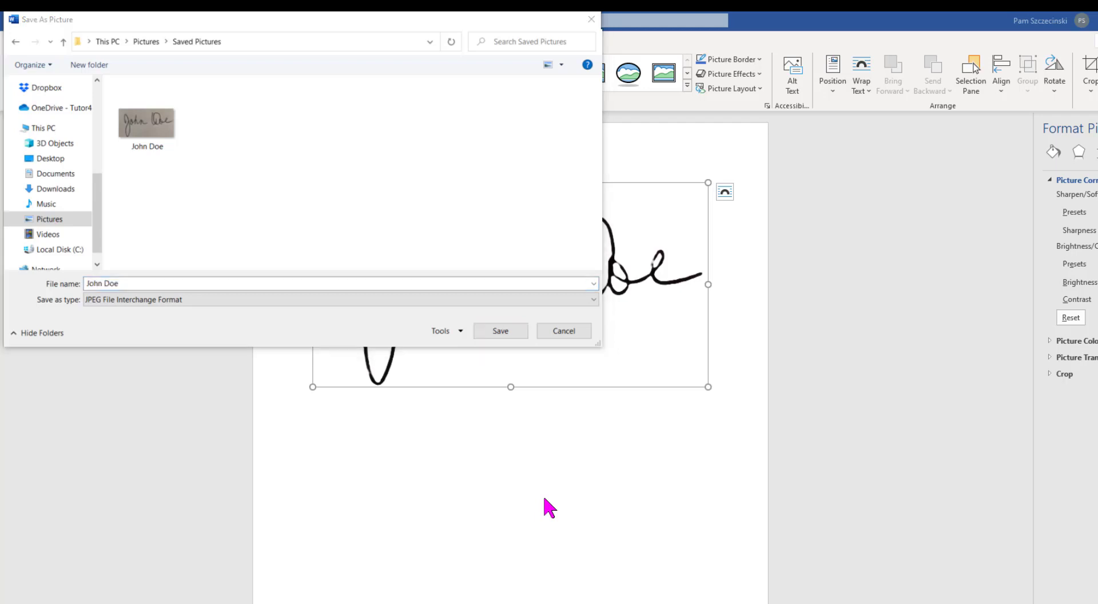
{"action": "type", "text": ".d"}
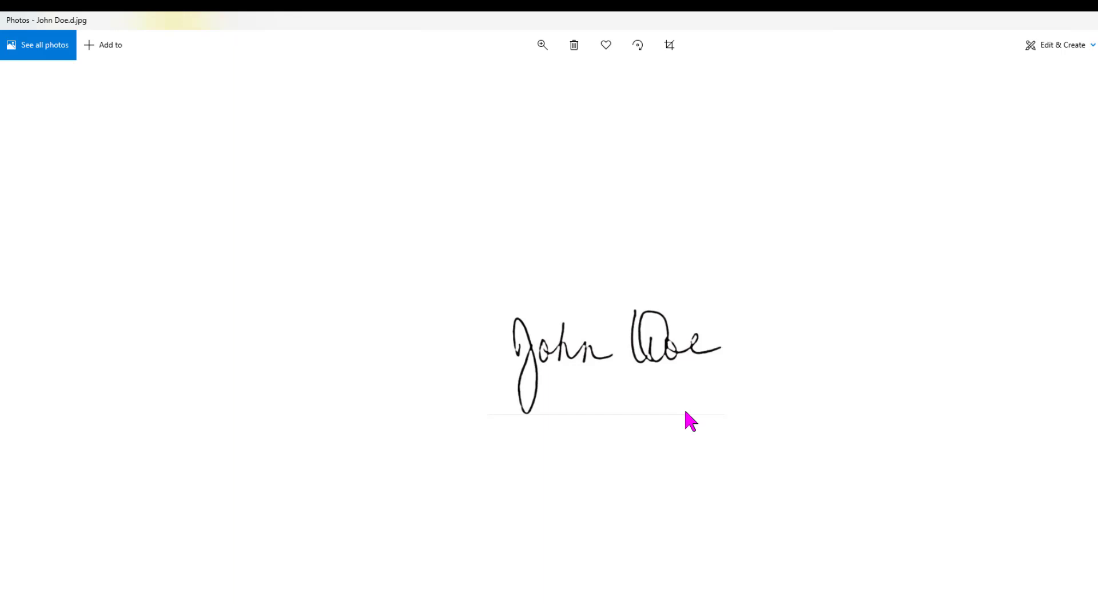
- Zoom in on John Doe.d.jpg in Photos to inspect the clean black signature
{"action": "scroll", "coordinate": [685, 412], "scroll_direction": "up", "scroll_amount": 1}
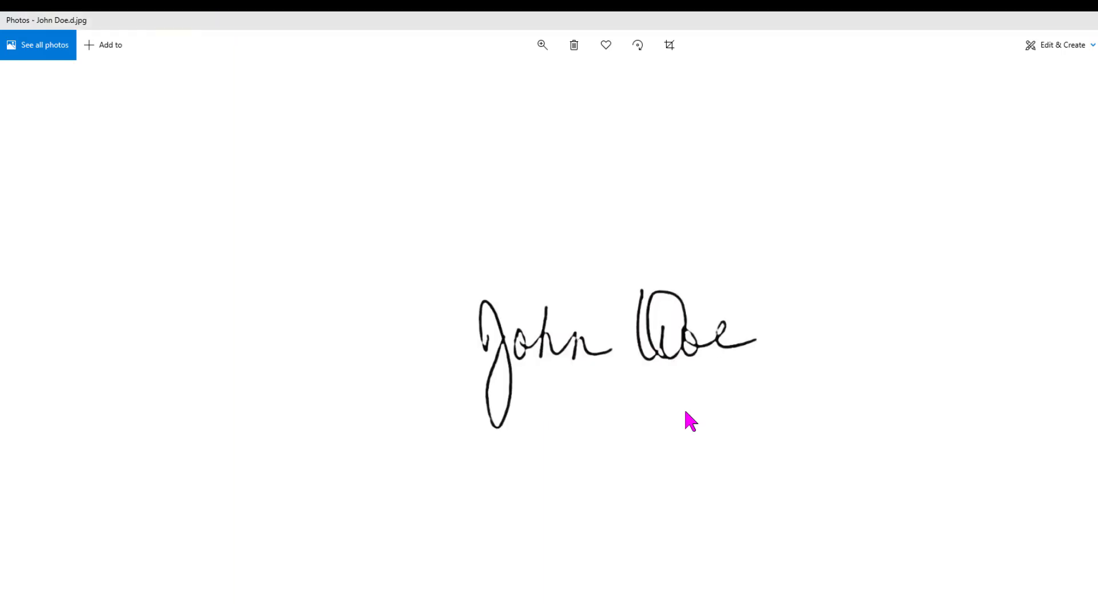